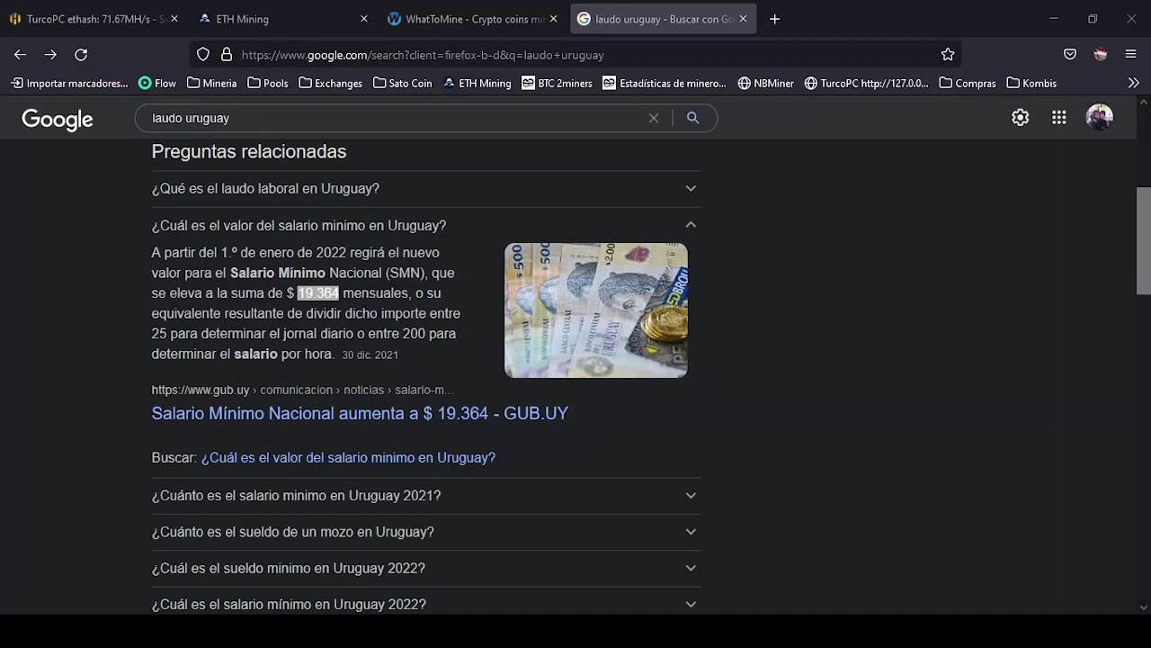
- Search Google for "dolar hoy" in a new tab
click(774, 19)
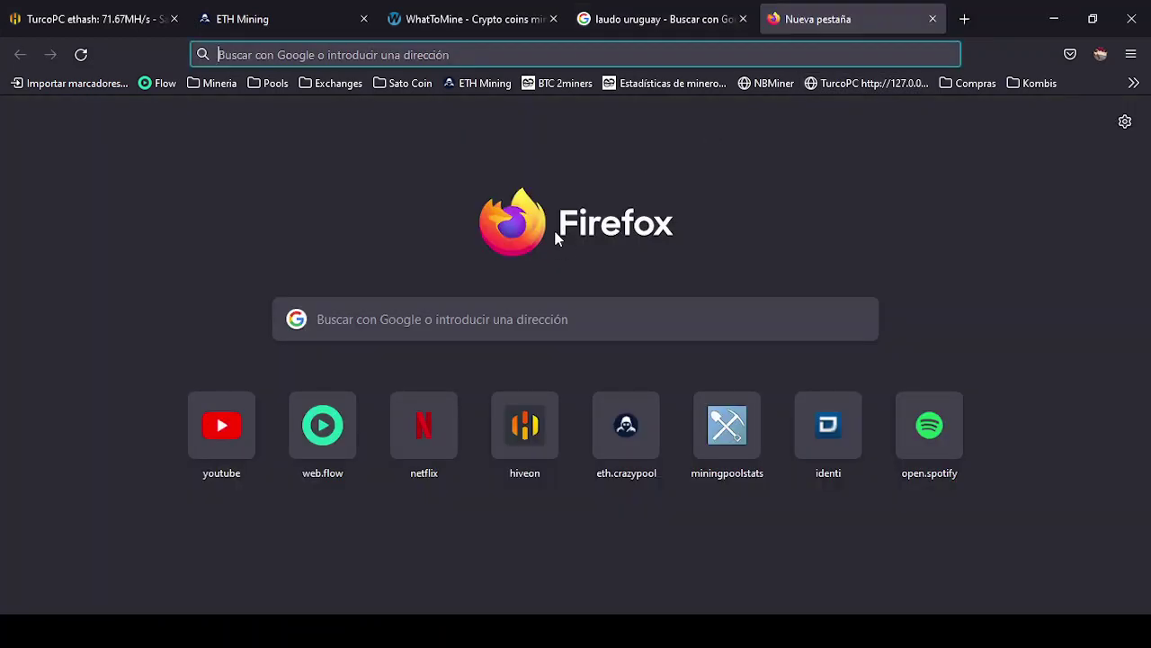
click(494, 310)
text(dola)
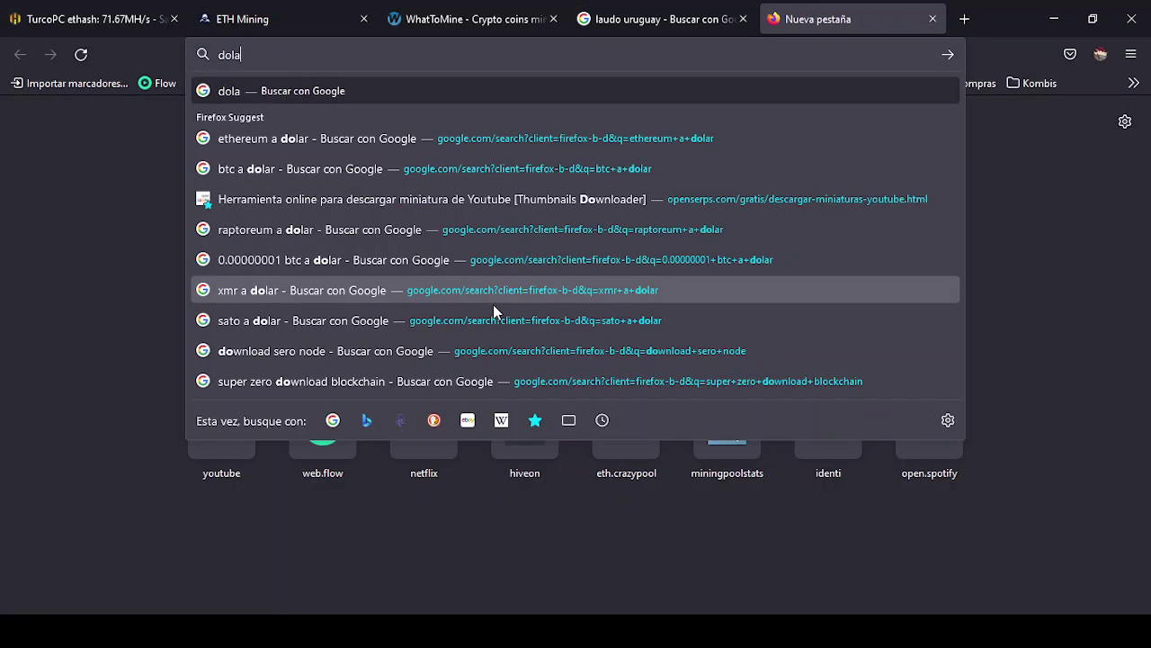
text(r hoy)
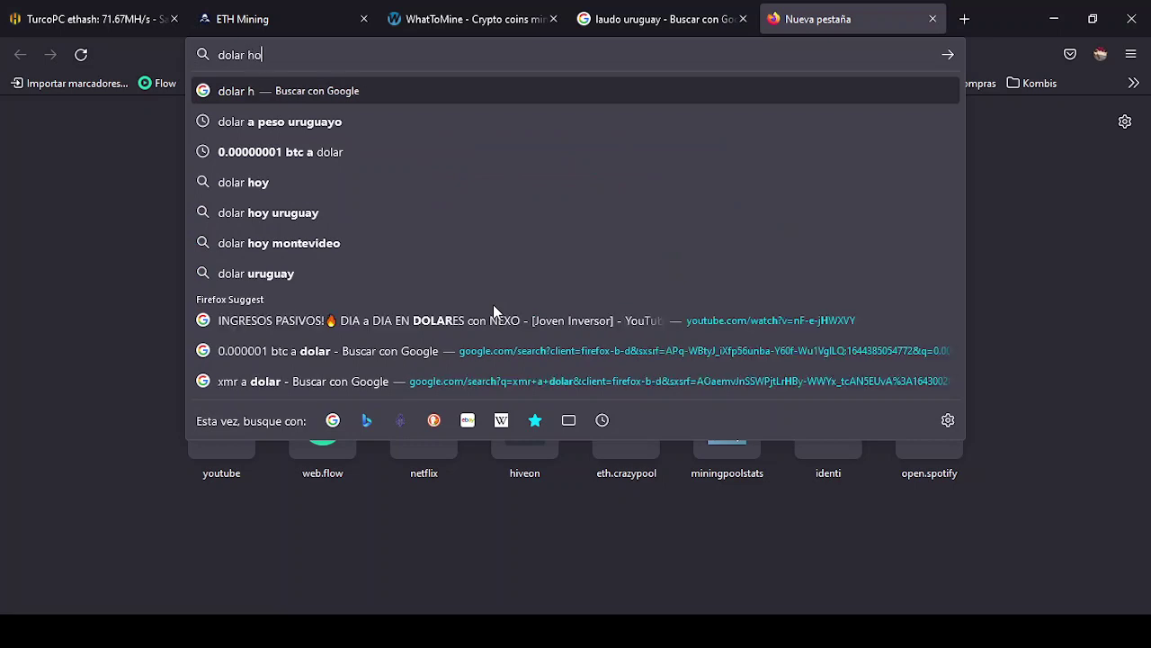
key(Return)
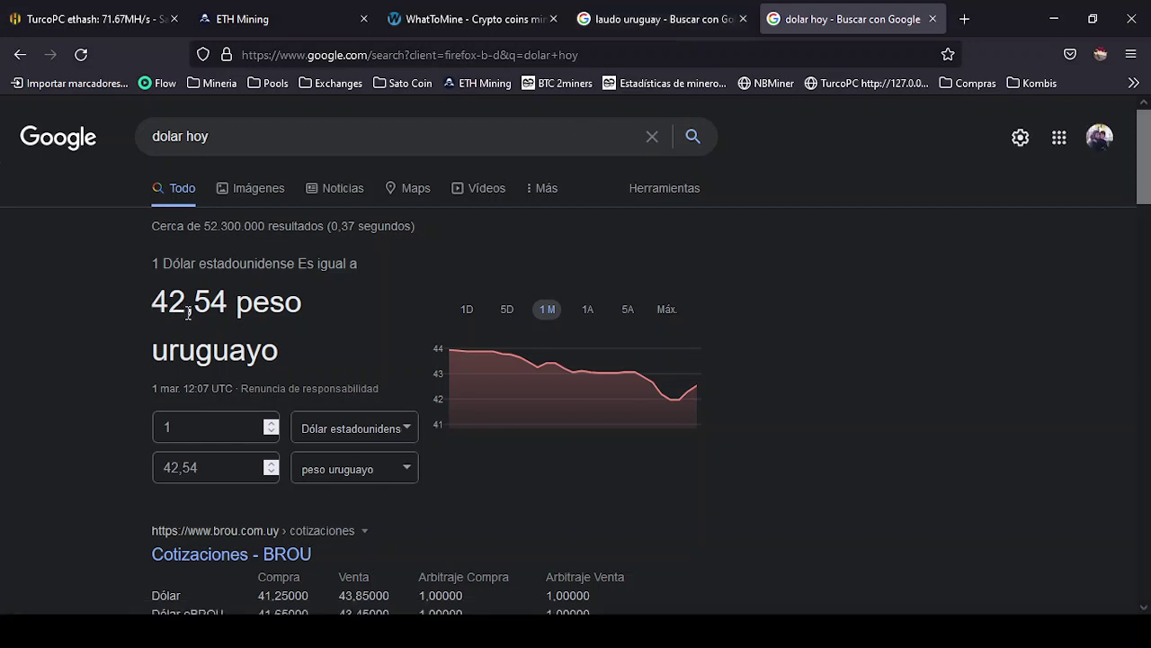
- Return to the "laudo uruguay" search results to review the national minimum wage answer
click(648, 27)
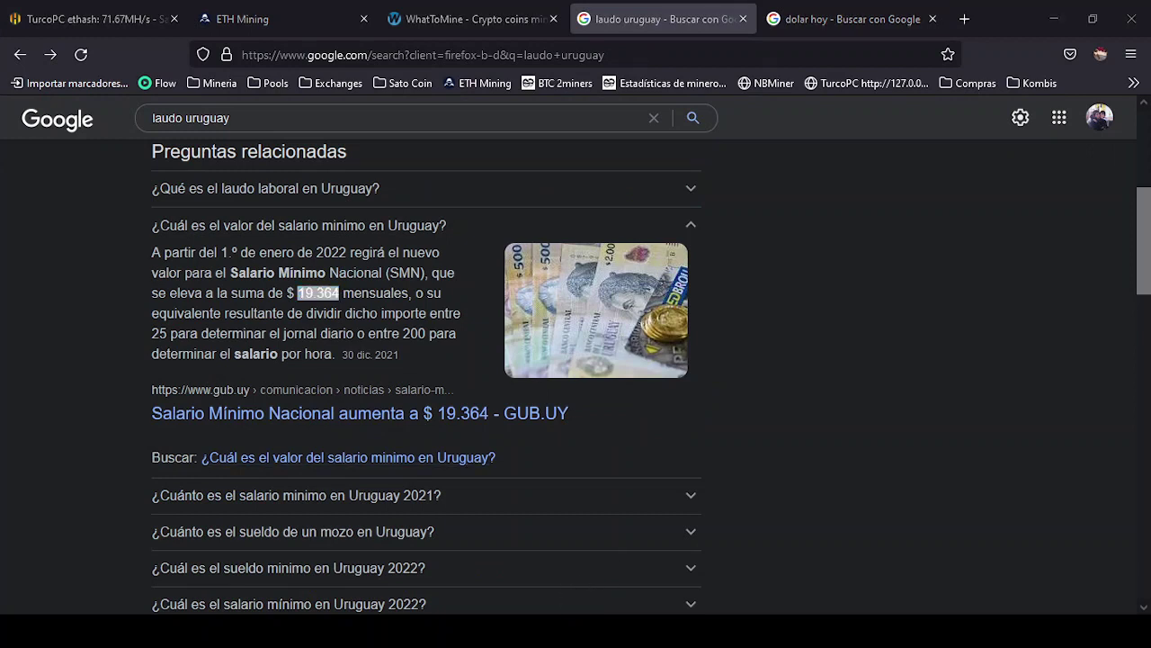
key(alt+Tab)
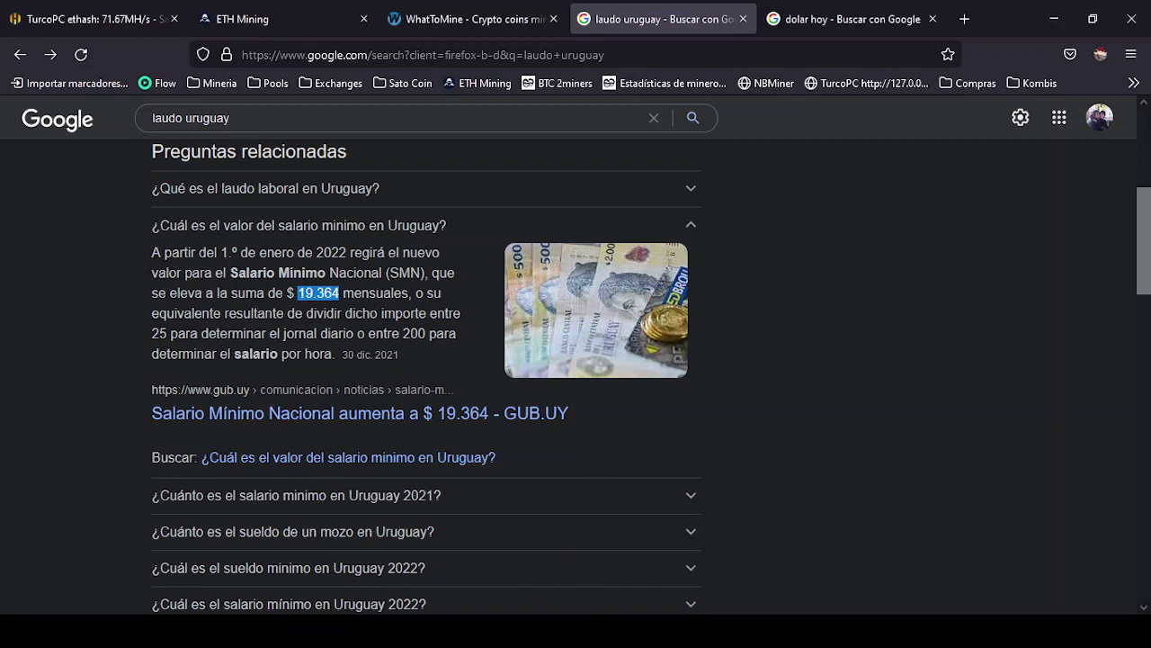
key(alt+Tab)
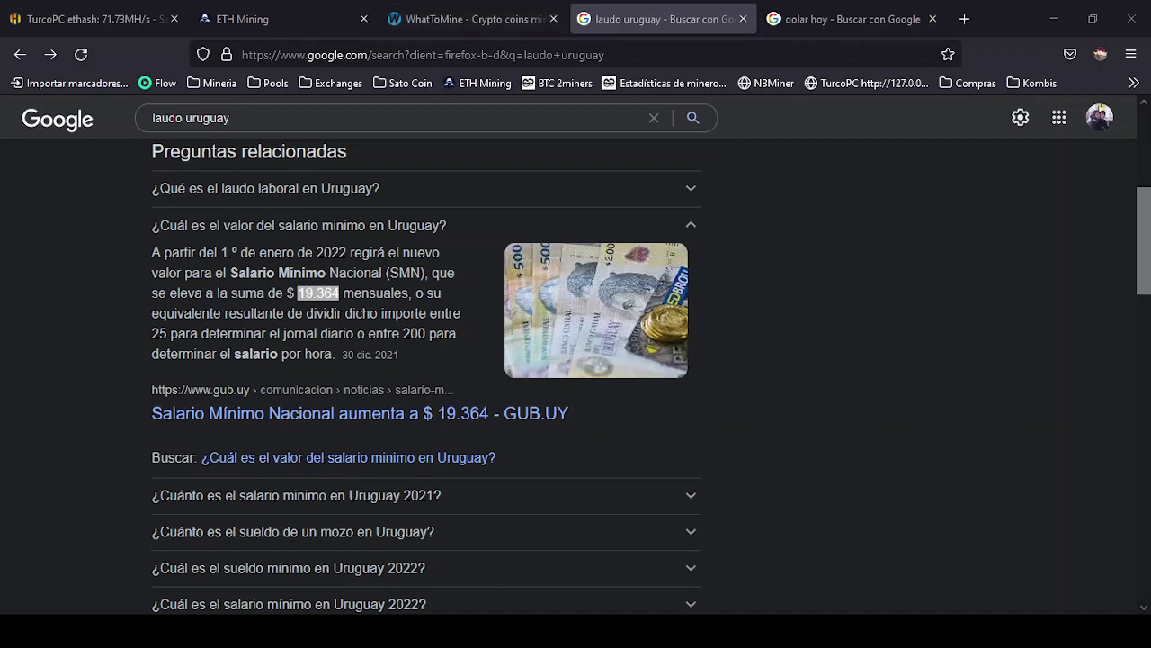
- Set the electricity cost to 0.22 $/kWh in the WhatToMine GPU calculator
click(474, 19)
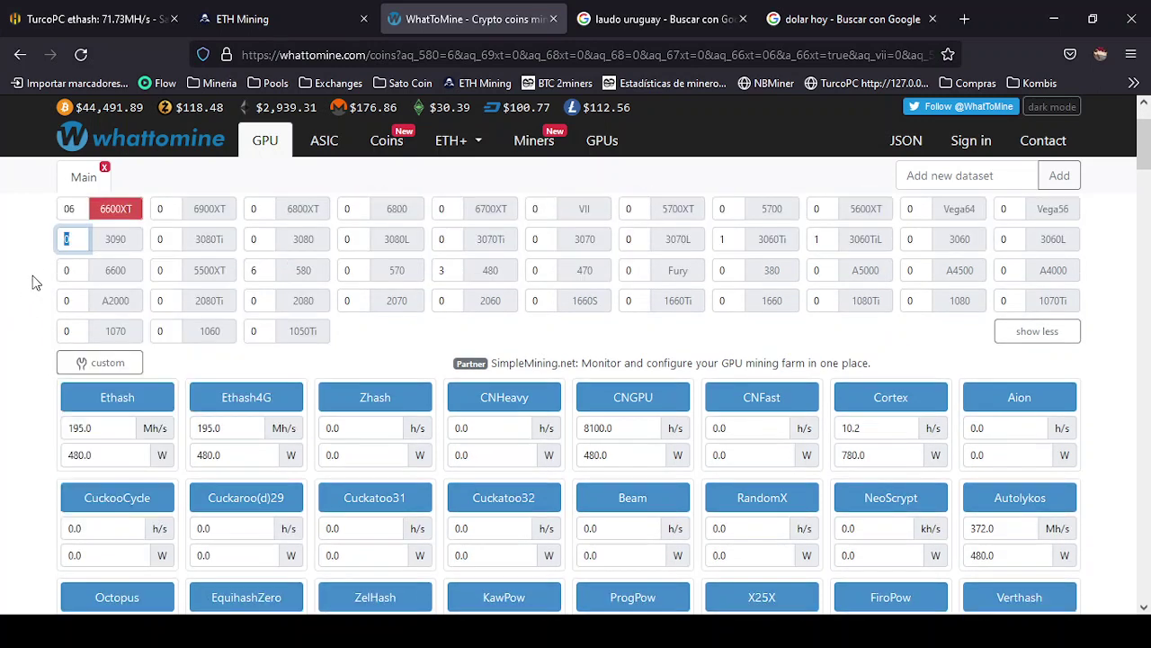
scroll(30, 284, down, 3)
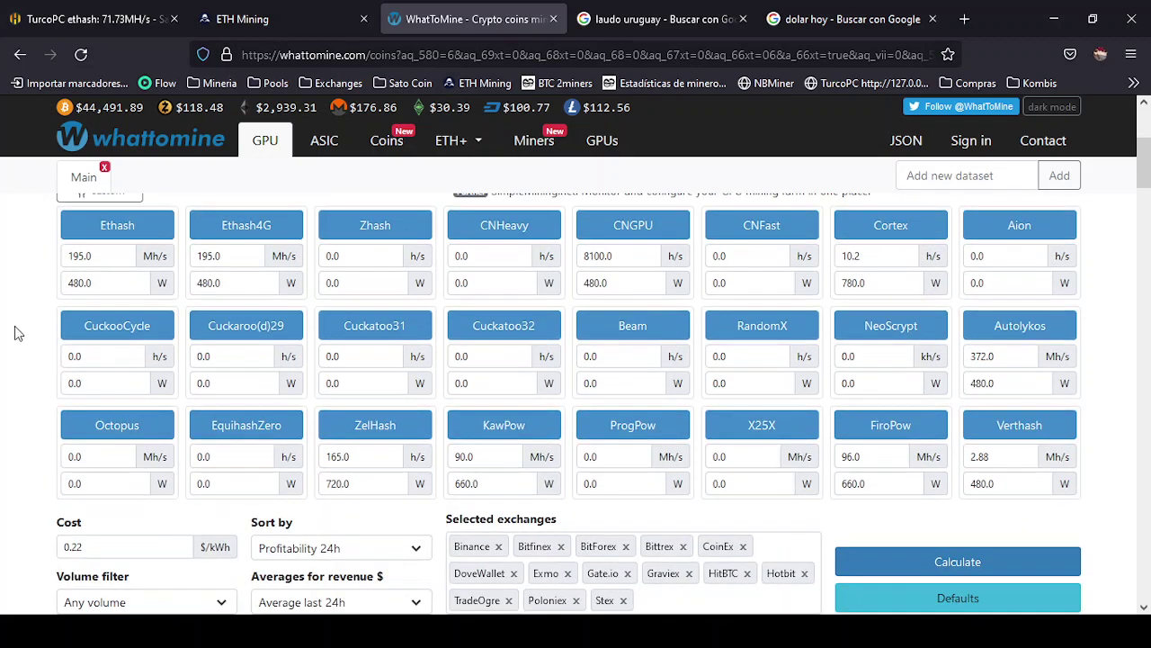
scroll(14, 333, down, 3)
triple_click(104, 378)
text(0.22)
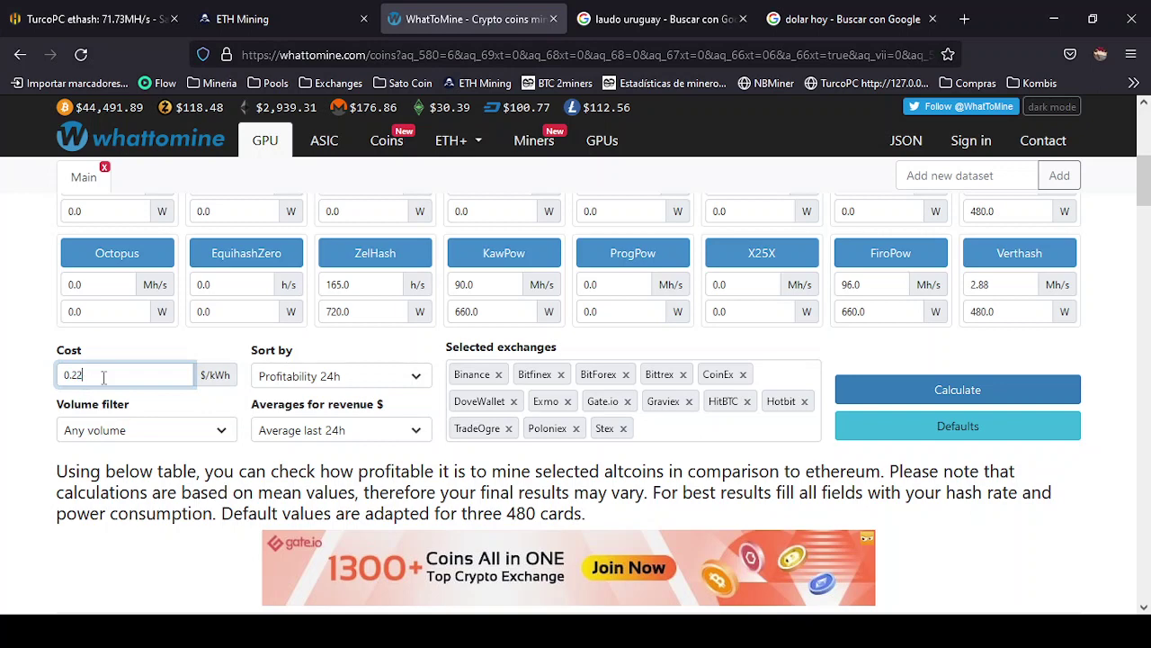
drag(89, 376, 59, 376)
click(85, 376)
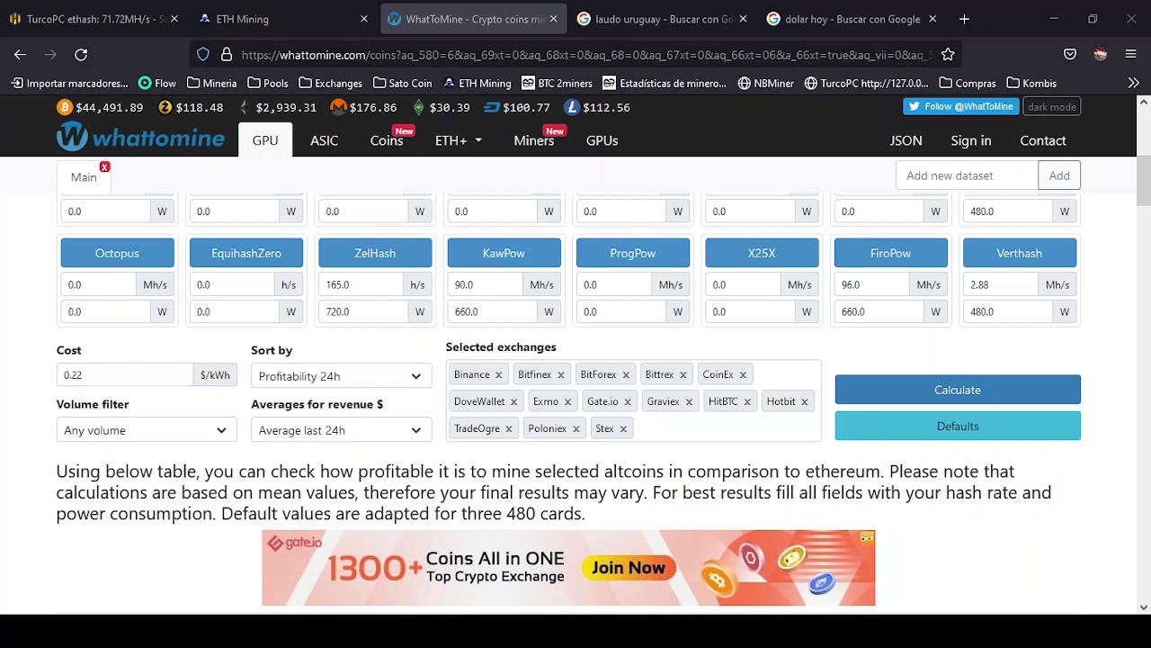
drag(85, 375, 44, 376)
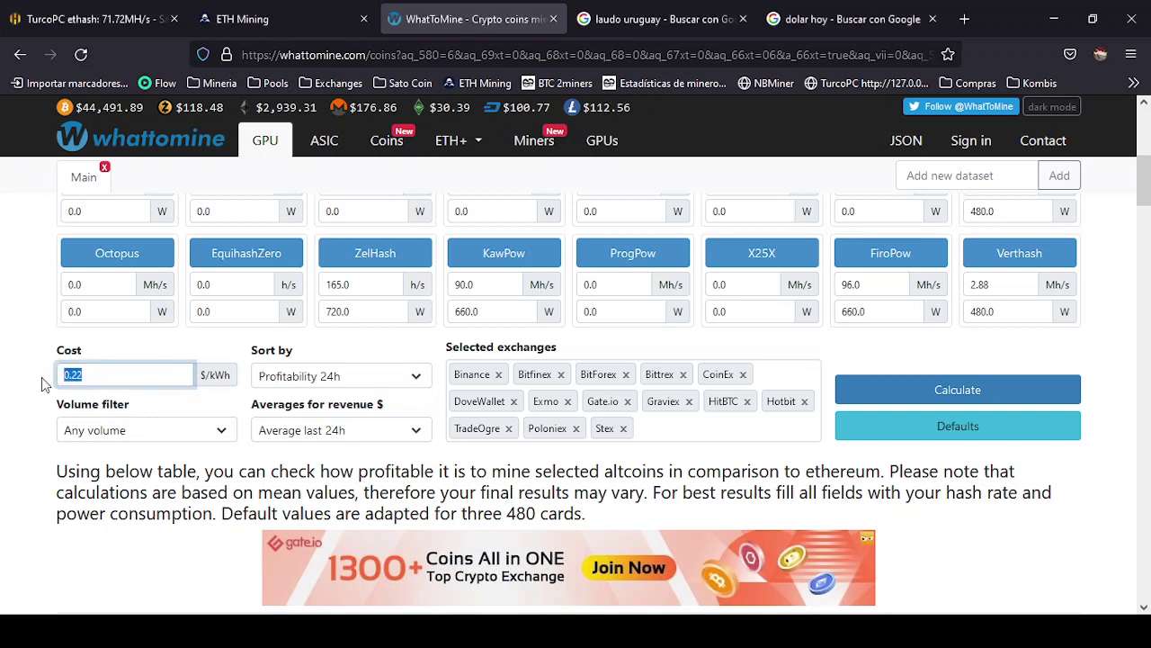
click(129, 375)
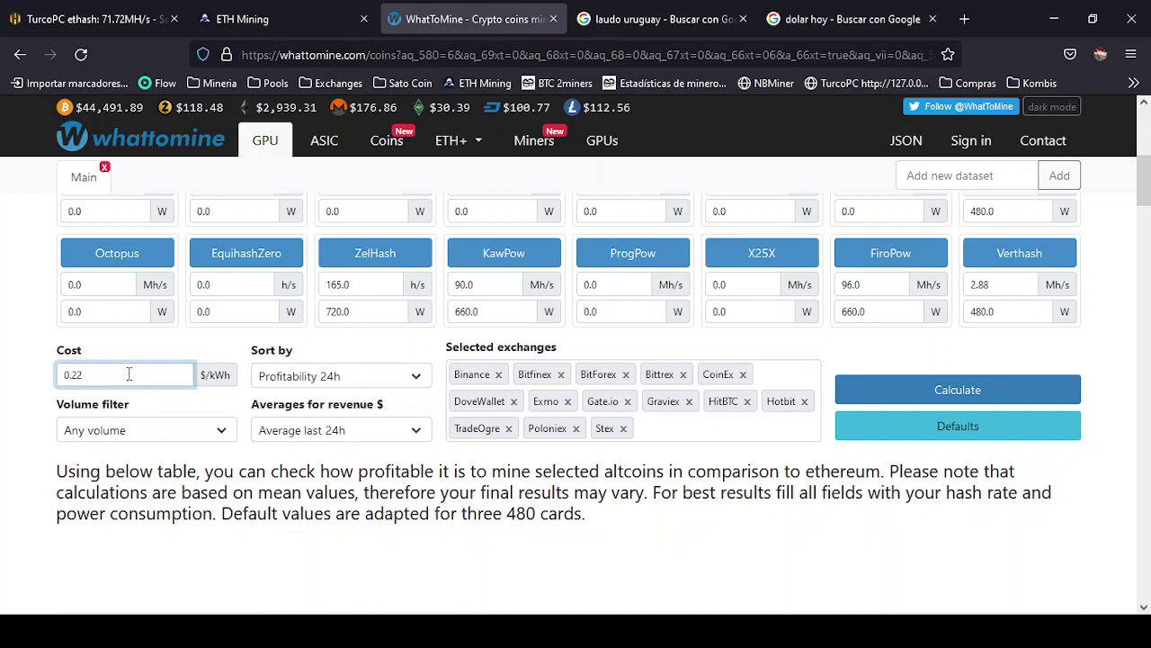
key(Return)
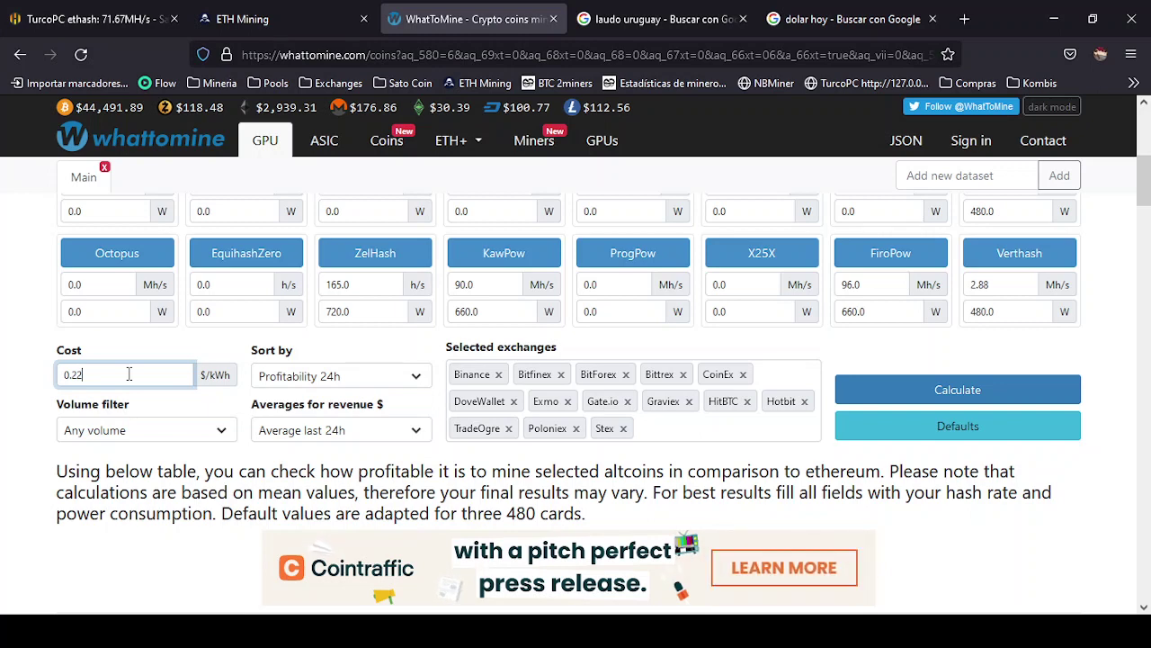
drag(100, 375, 56, 374)
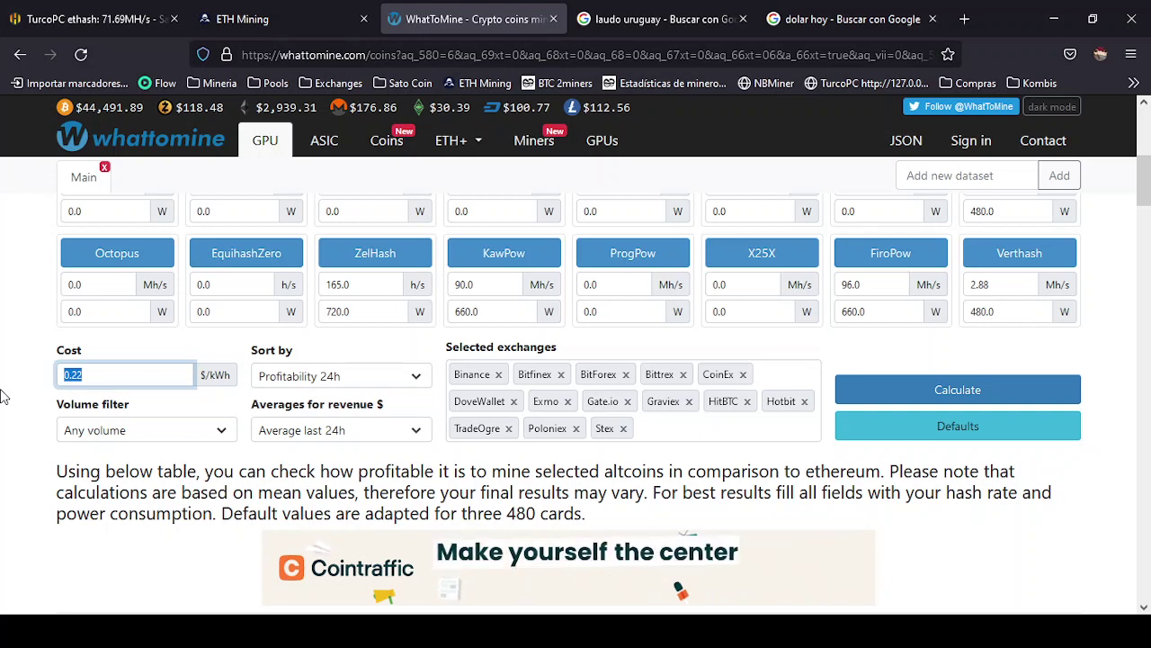
click(116, 372)
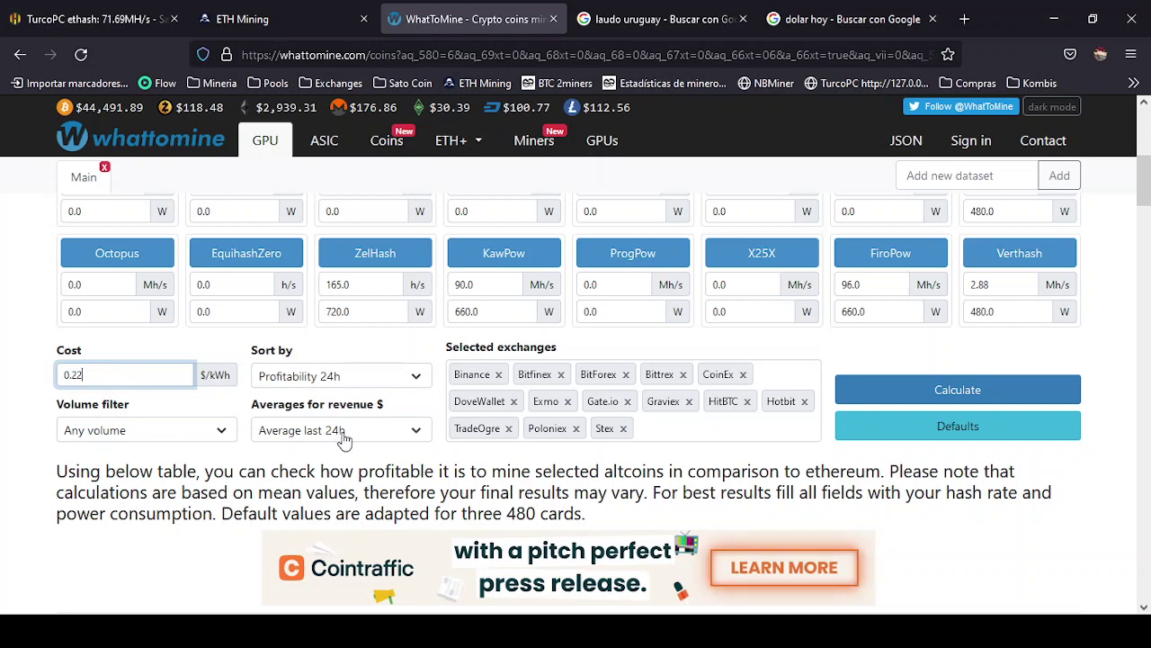
- Check the 6600XT card quantity in the GPU list along with the algorithm hash rates and power values
scroll(374, 454, up, 2)
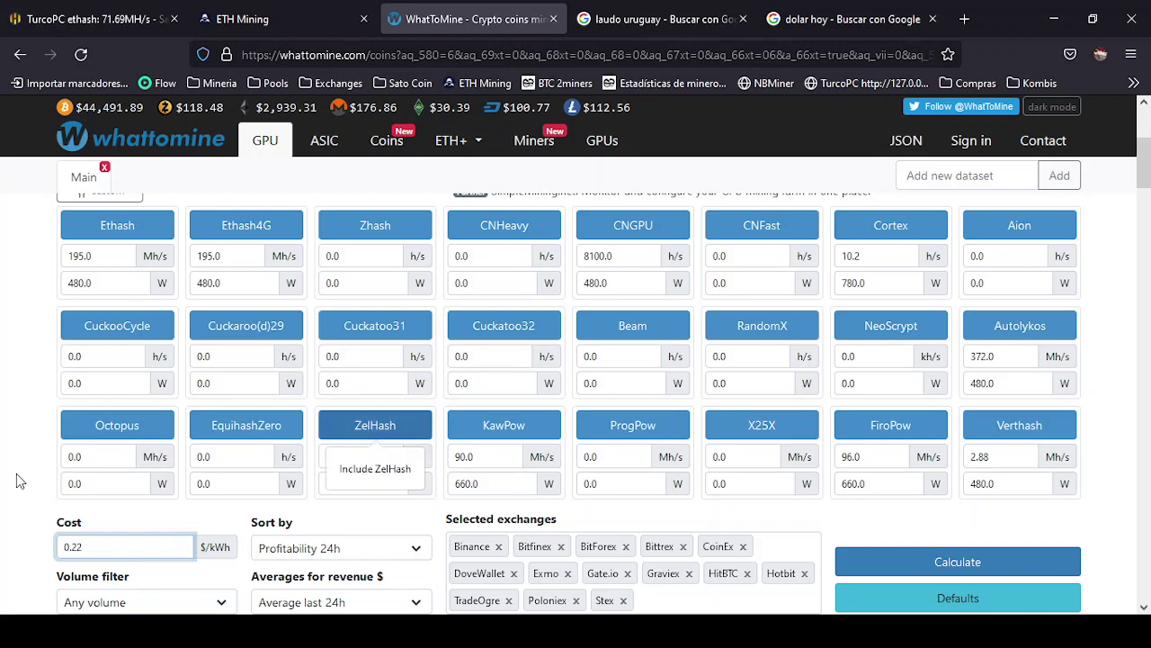
scroll(47, 480, up, 1)
scroll(47, 479, up, 3)
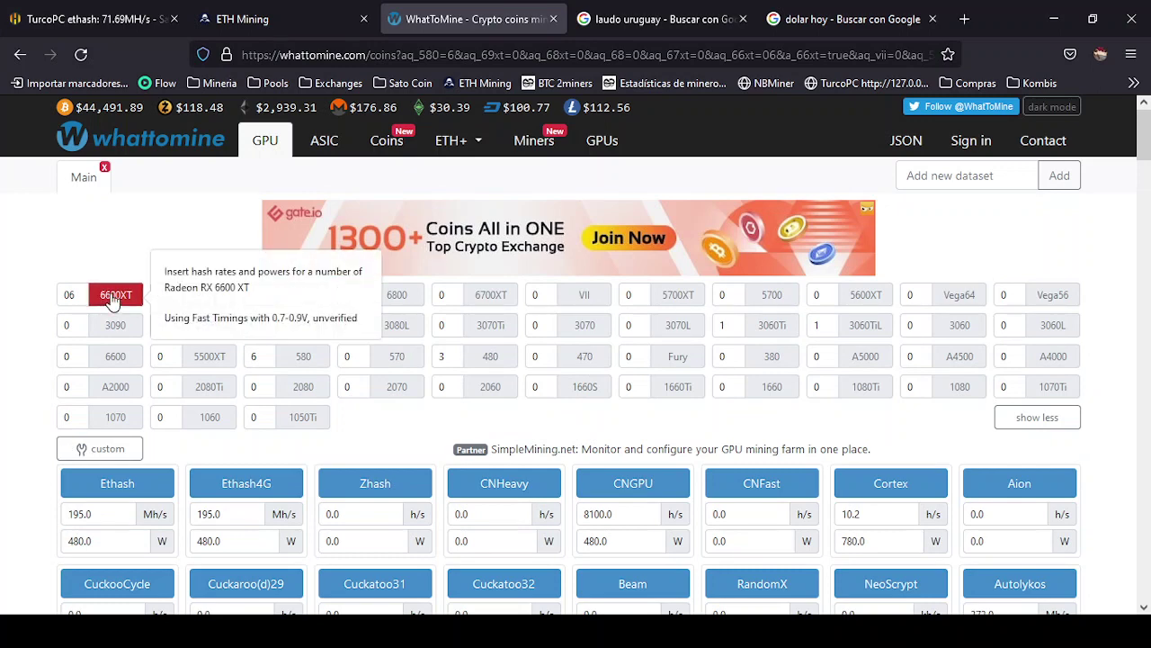
drag(73, 302, 55, 293)
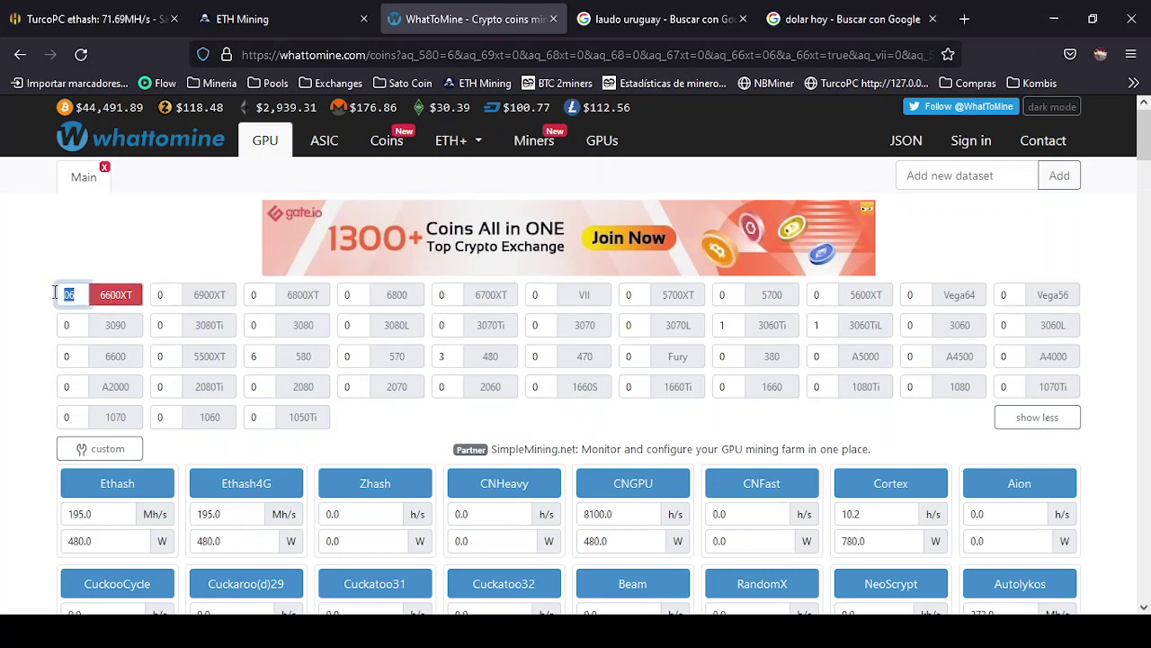
click(37, 328)
scroll(35, 394, down, 1)
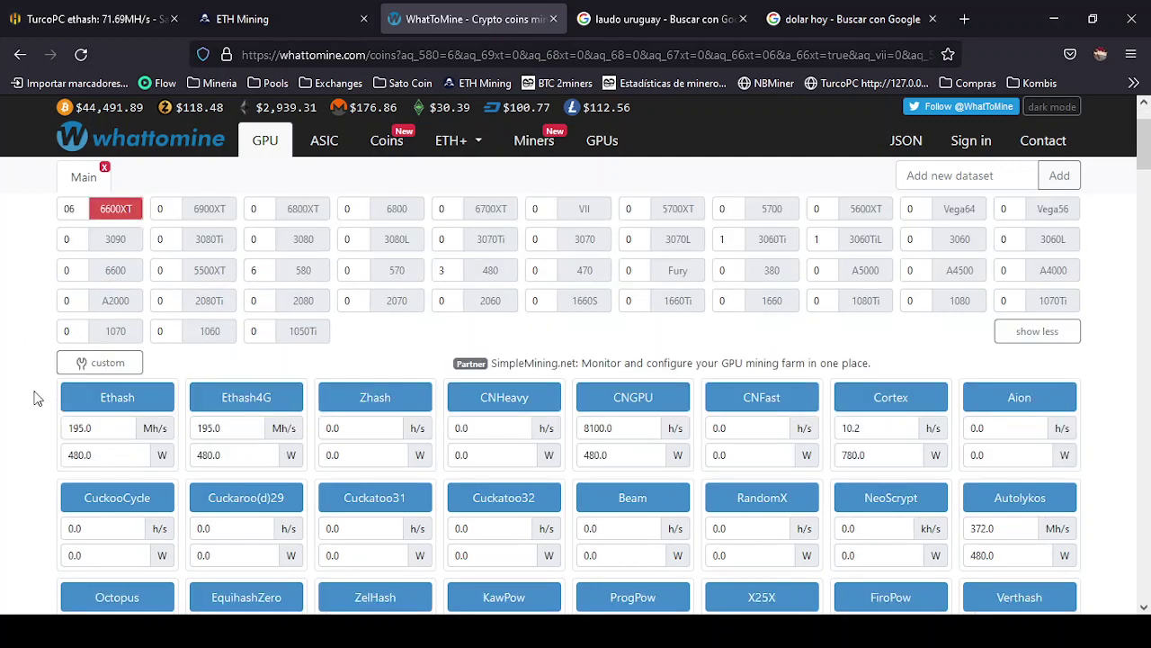
scroll(36, 398, down, 3)
scroll(36, 398, down, 1)
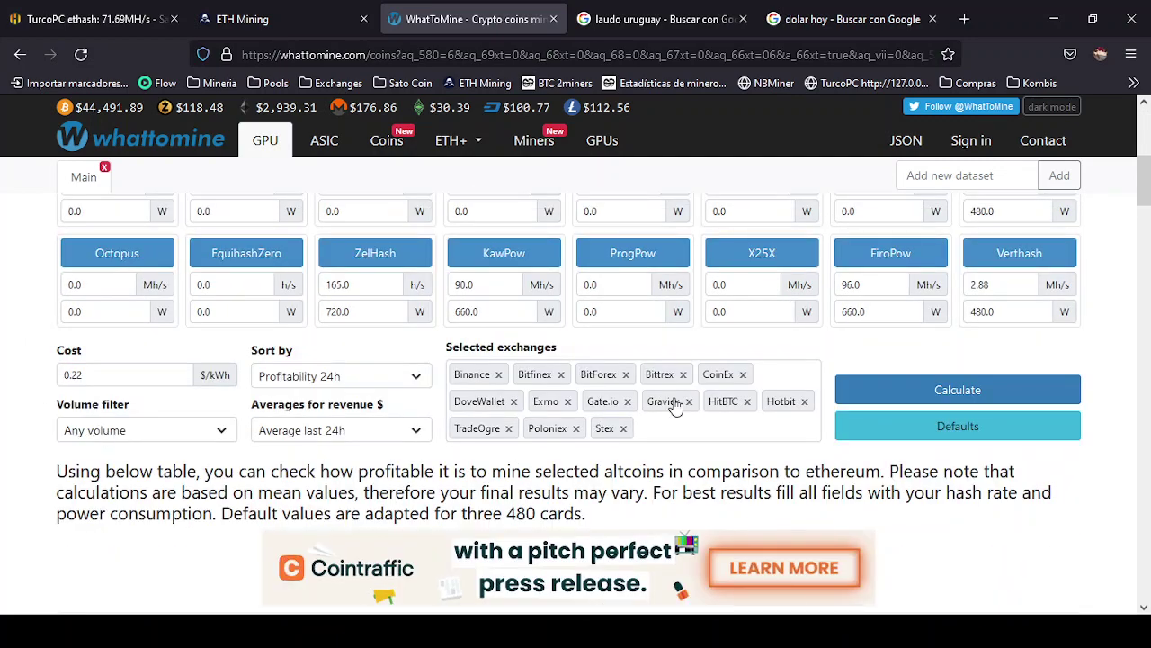
- Calculate mining profitability for the six 6600XT cards and examine the coin results table
click(913, 390)
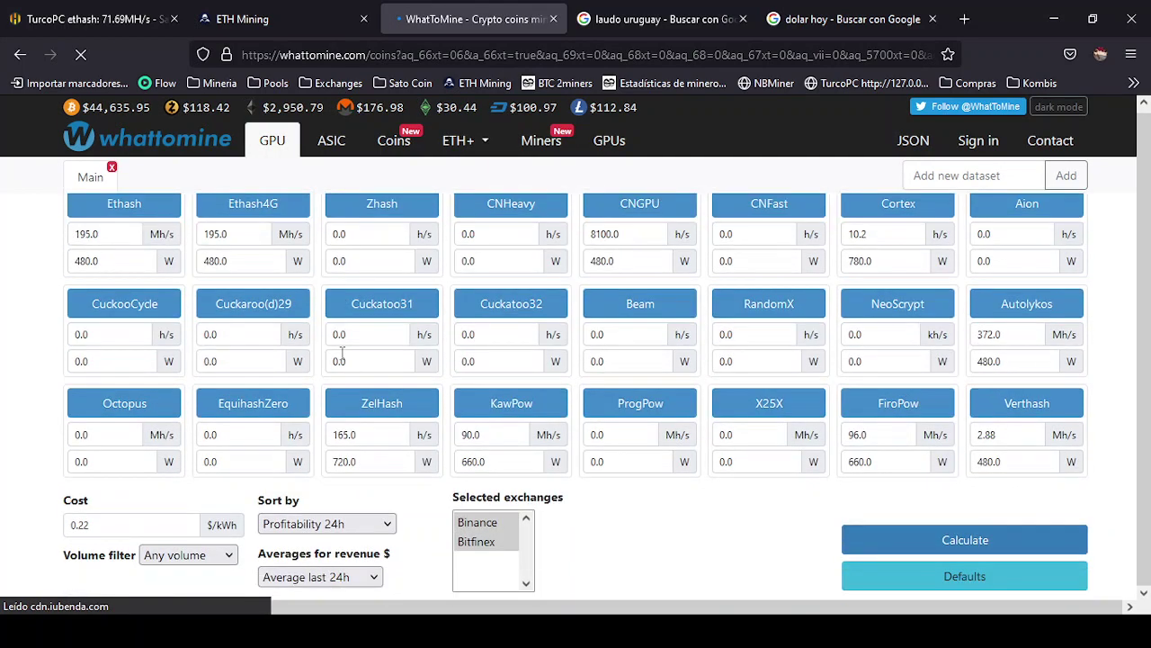
scroll(342, 355, down, 3)
scroll(351, 368, down, 2)
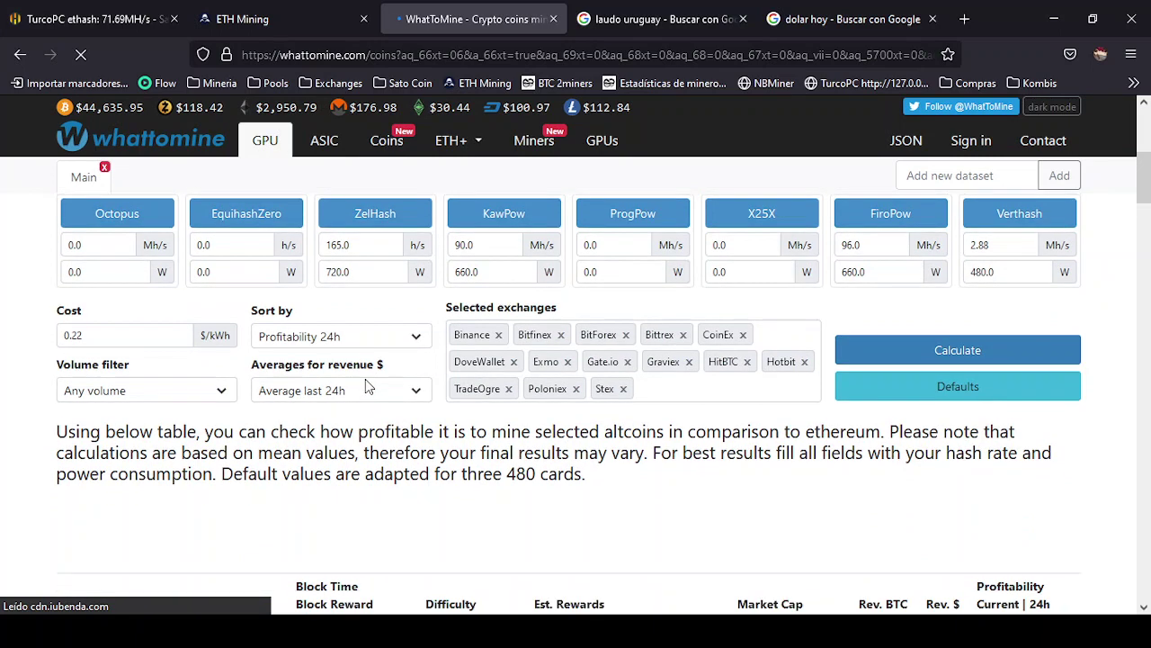
scroll(366, 385, down, 3)
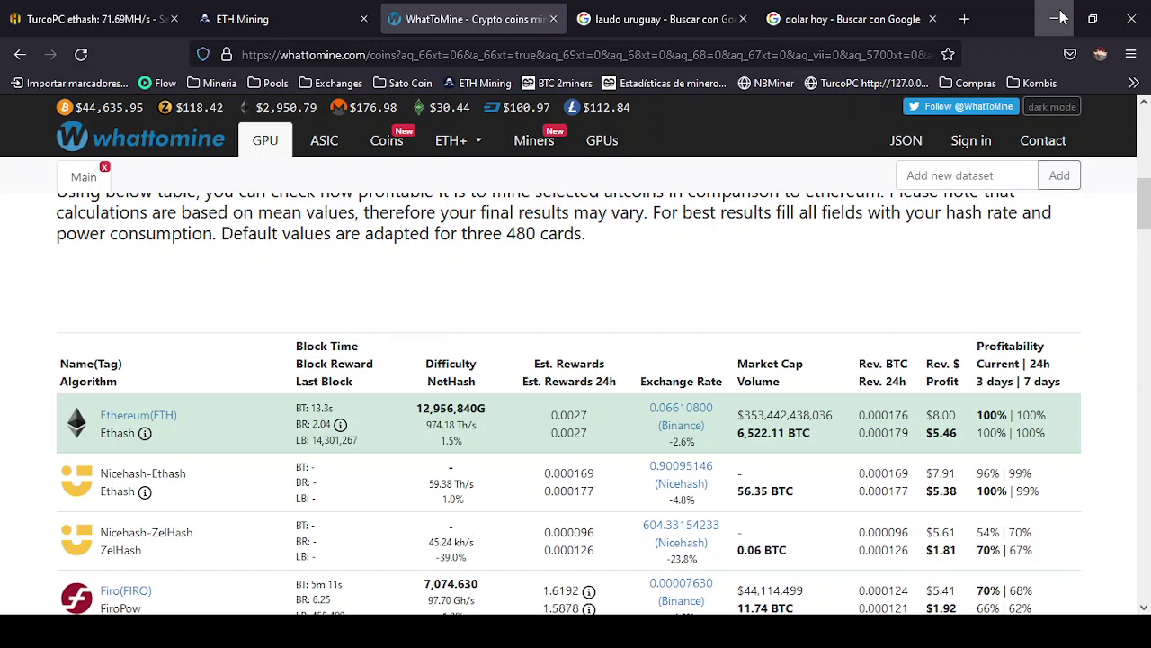
key(F5)
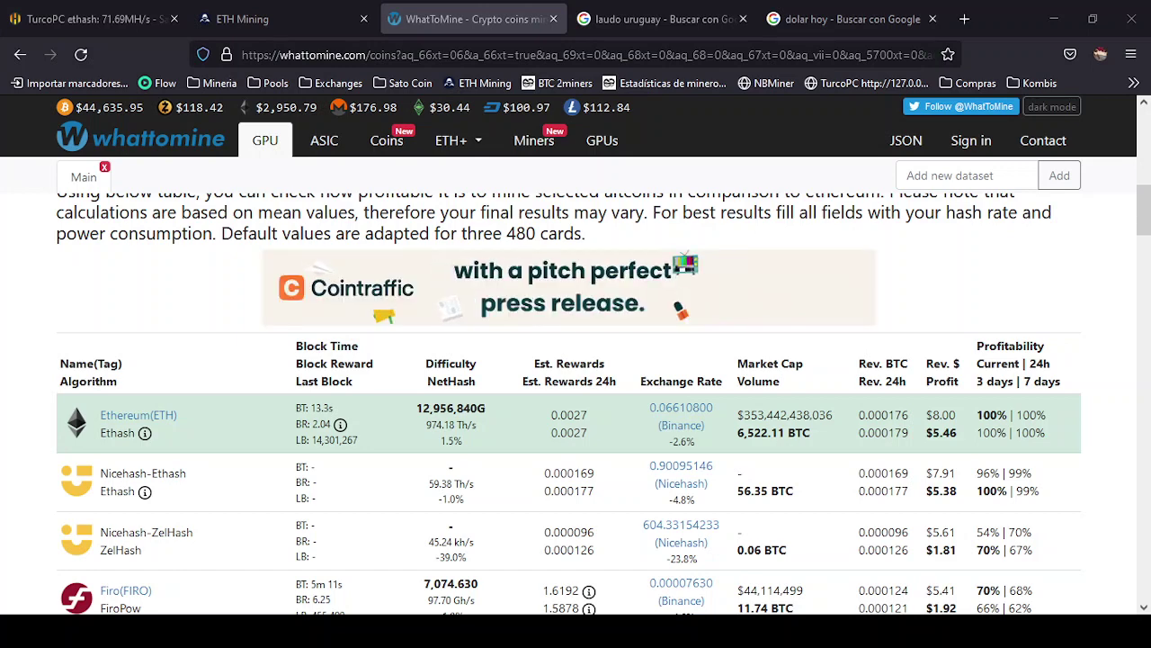
- Set the 6600XT card quantity to 15 and recalculate the coin profitability table
scroll(117, 387, up, 10)
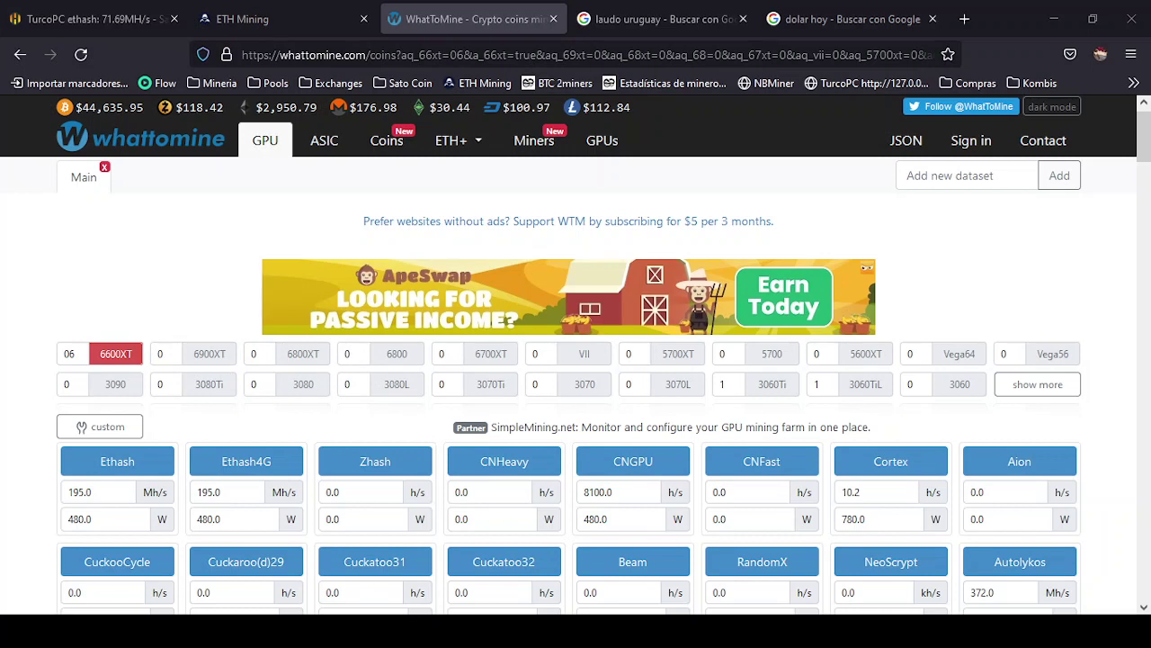
double_click(78, 353)
text(15)
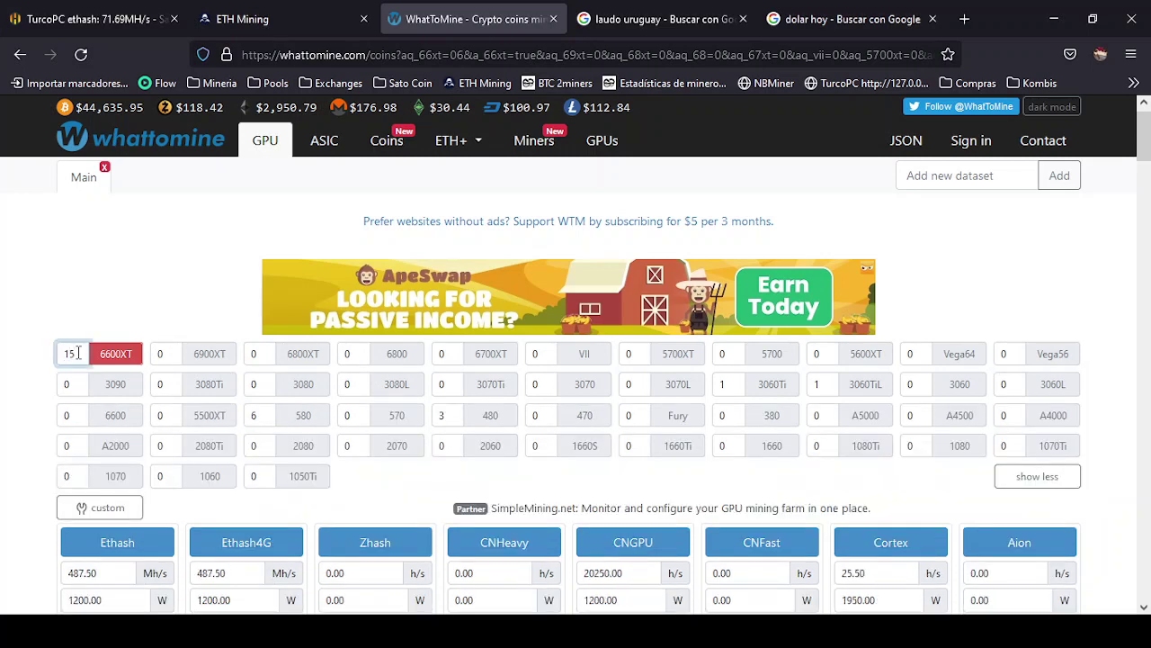
scroll(1014, 490, down, 3)
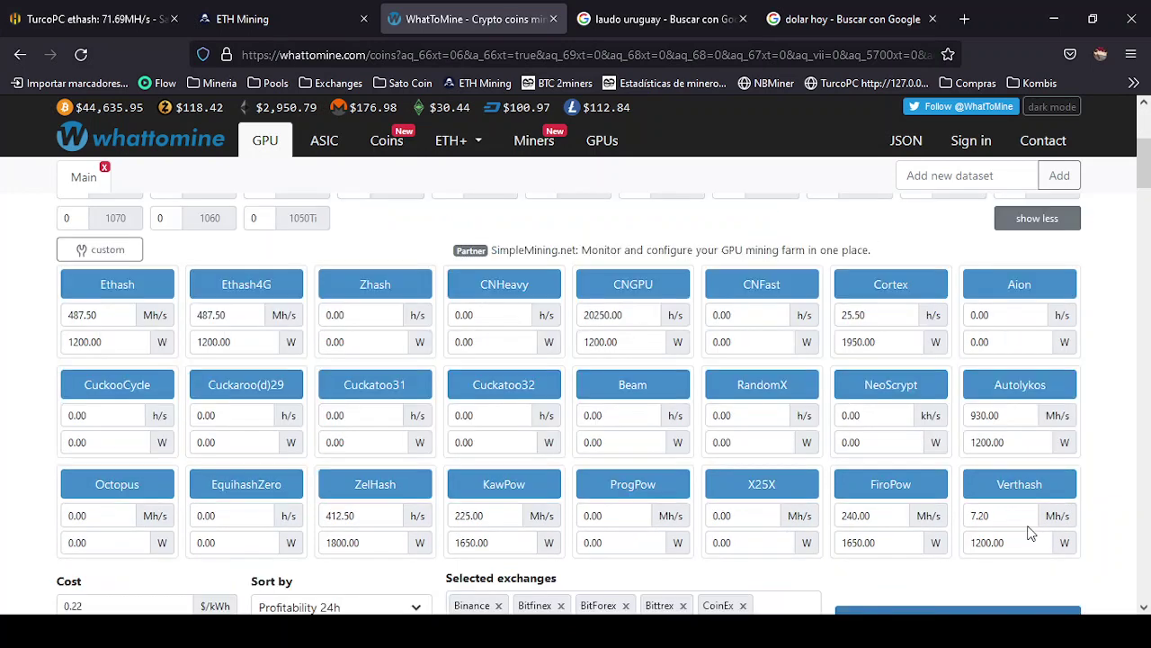
scroll(1035, 537, down, 1)
click(984, 540)
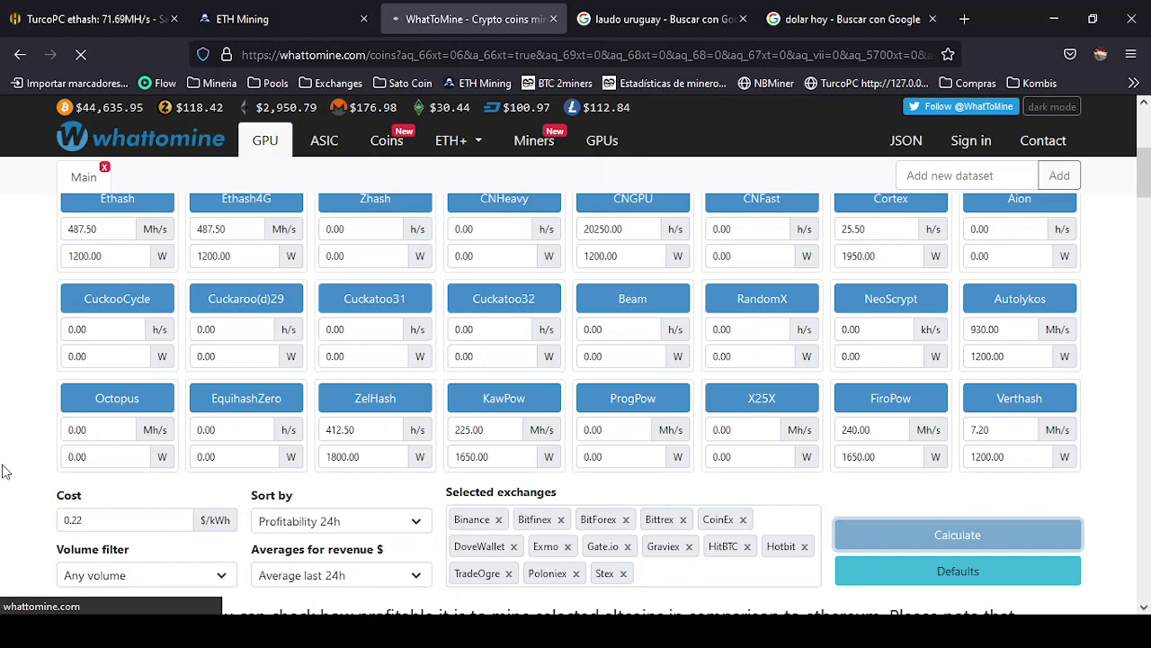
scroll(69, 447, down, 2)
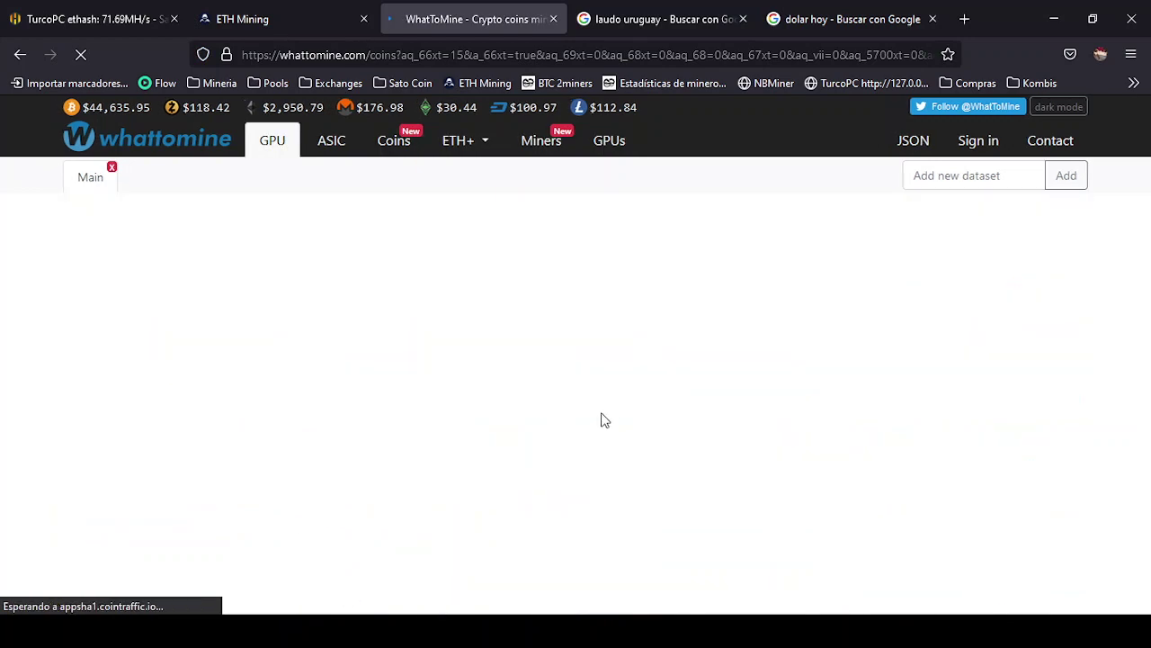
scroll(848, 385, down, 3)
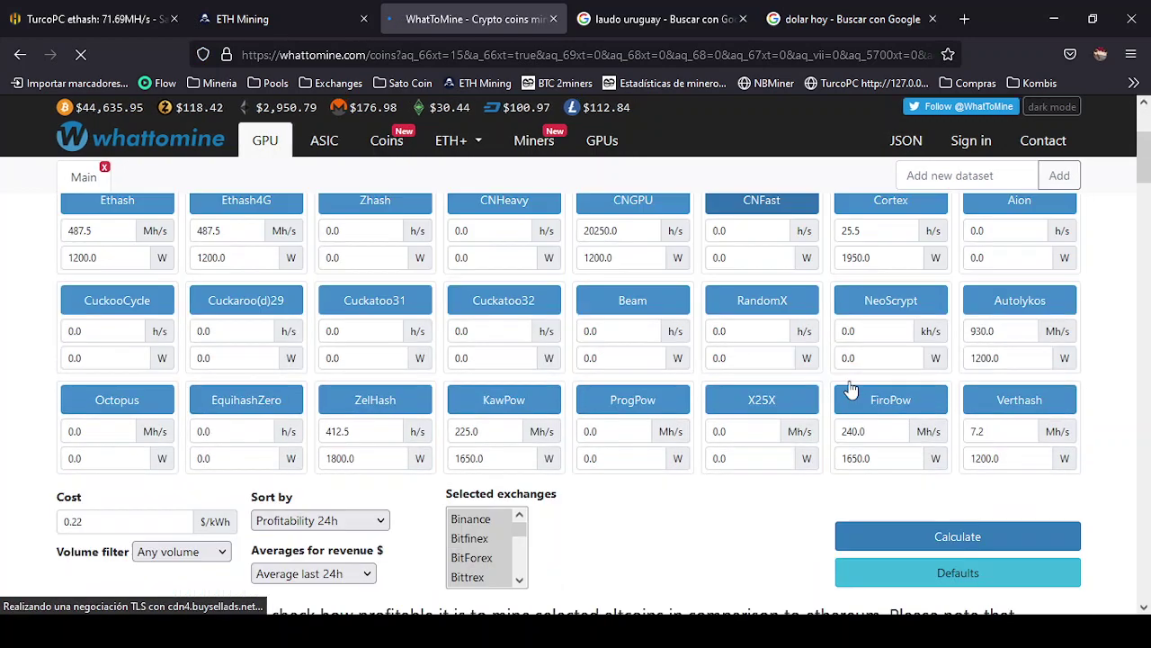
scroll(850, 382, down, 5)
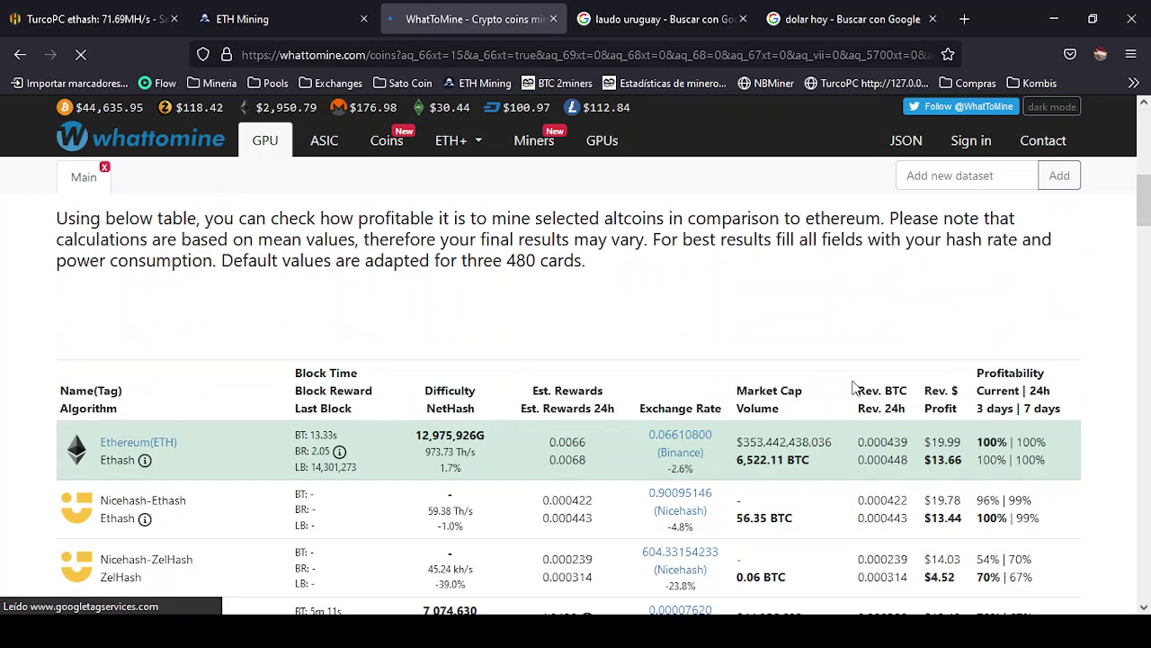